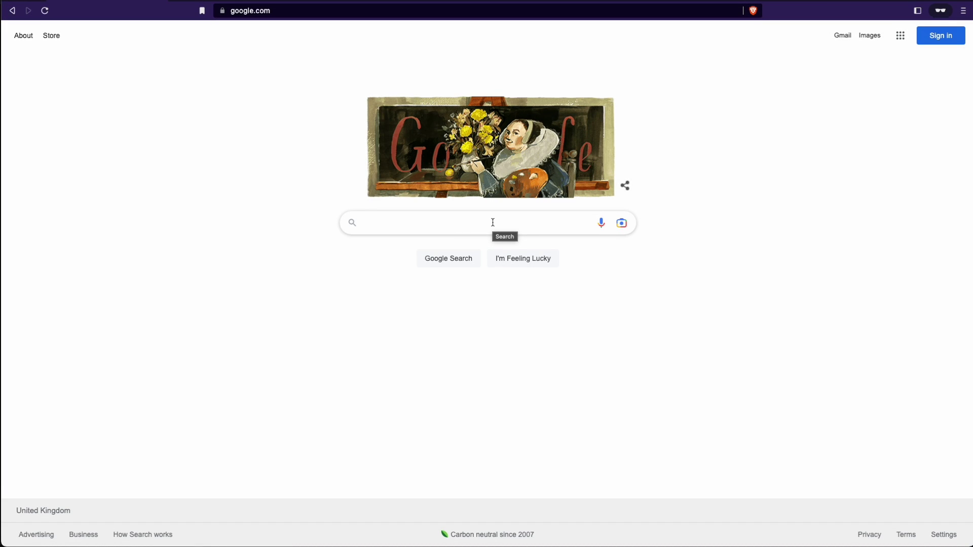
# Step: Search Google for 'where is the flyover scene in top gun filmed? Mountains'
pyautogui.click(493, 223)
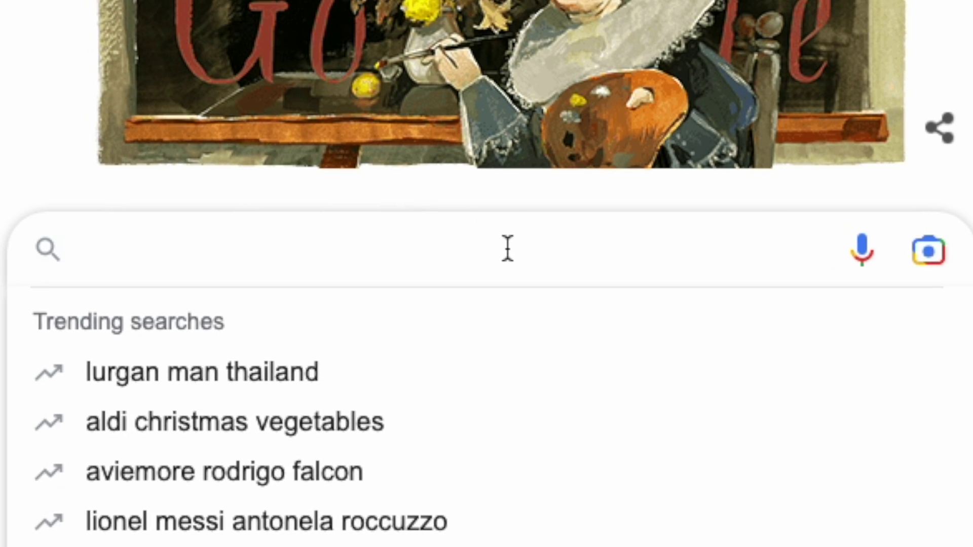
pyautogui.write('where is the ')
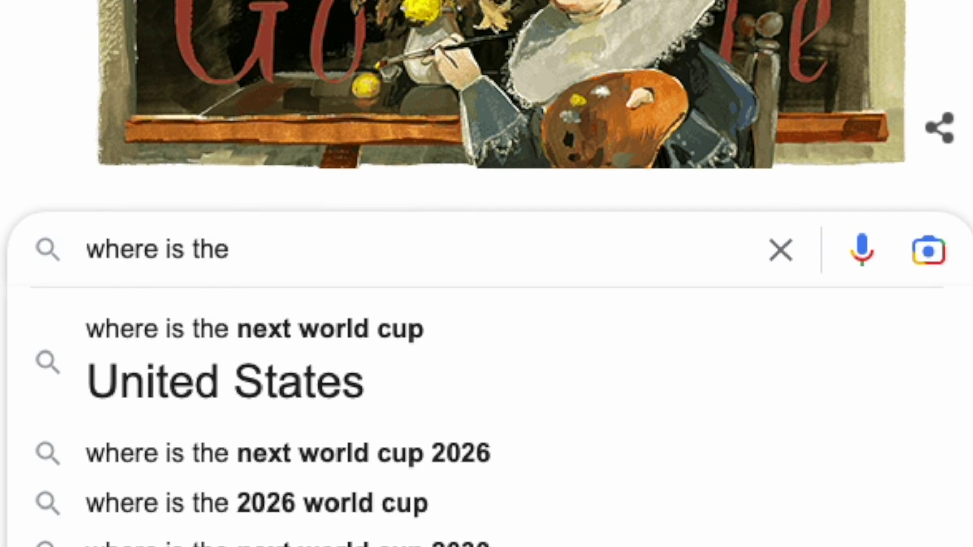
pyautogui.write('flyover scene in top gun filmed? Mountai')
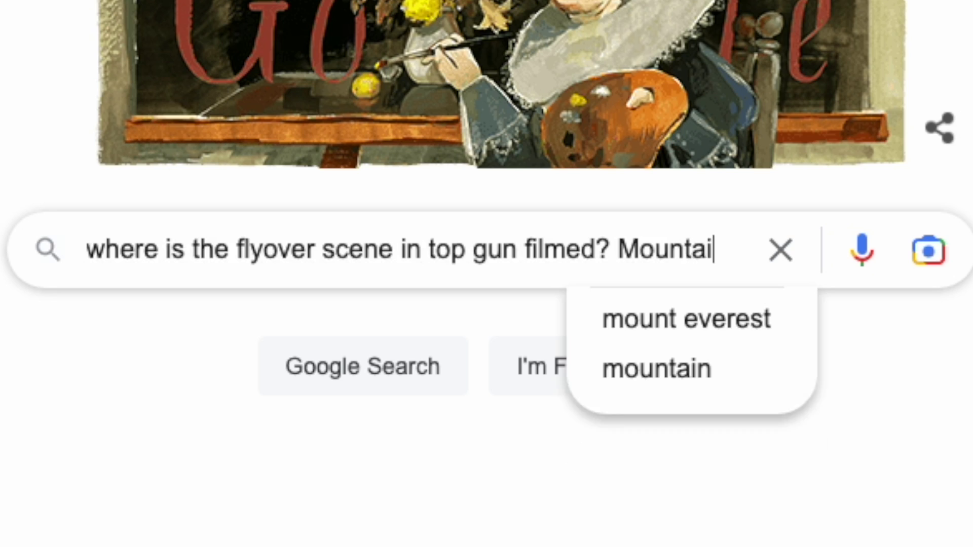
pyautogui.write('ns')
pyautogui.press('Return')
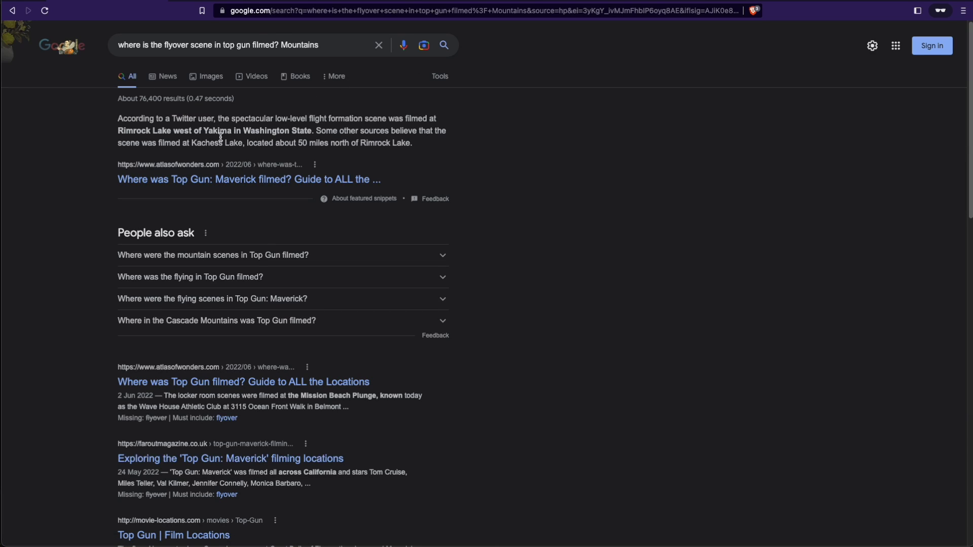
# Step: Find 'Washington's Cascade Mountains' in the Atlas of Wonders article and look it up in Google Earth
pyautogui.click(226, 179)
pyautogui.scroll(-10, 655, 317)
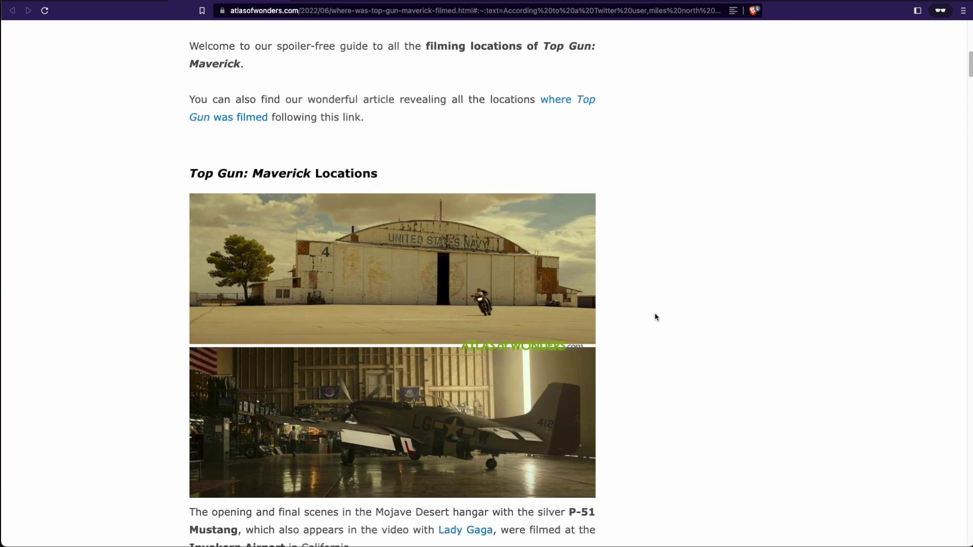
pyautogui.scroll(-20, 655, 317)
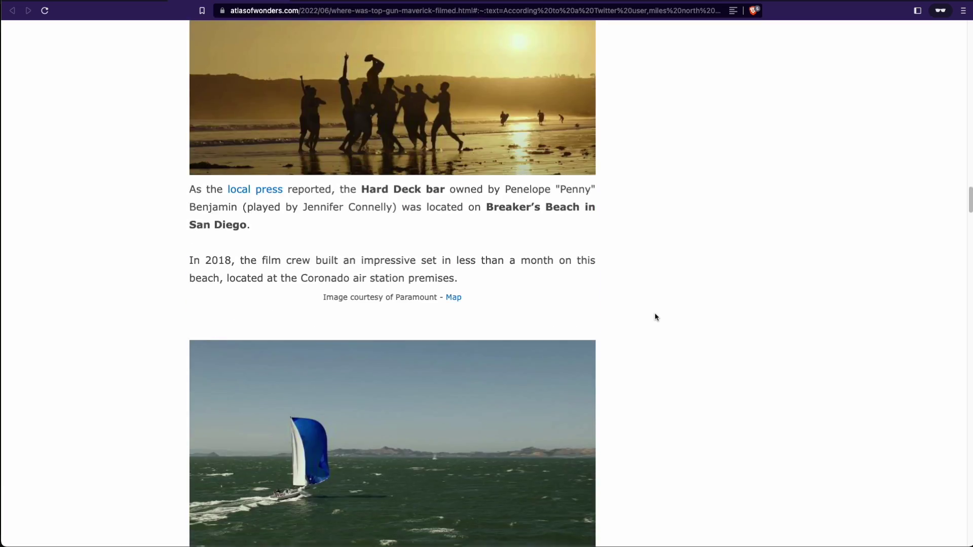
pyautogui.scroll(-20, 655, 317)
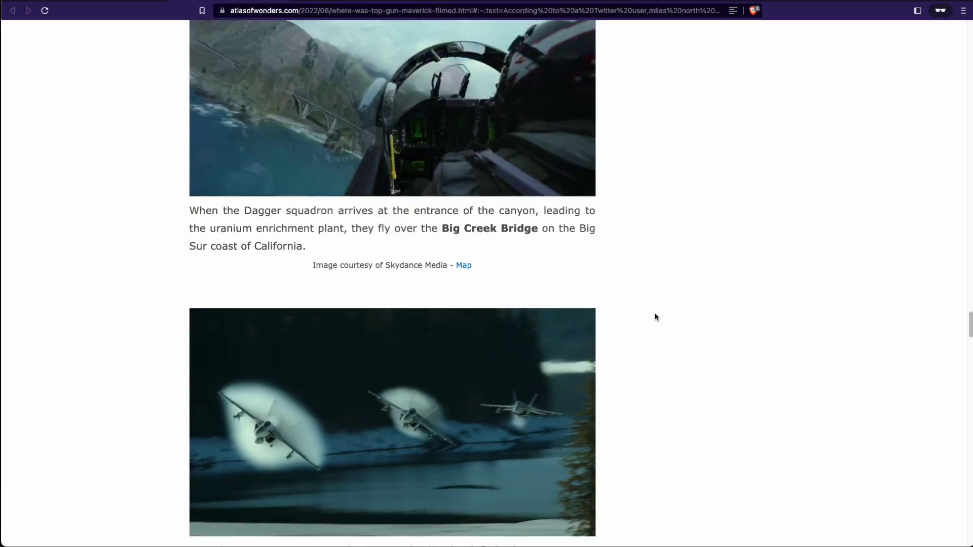
pyautogui.scroll(-7, 655, 317)
pyautogui.scroll(1, 272, 239)
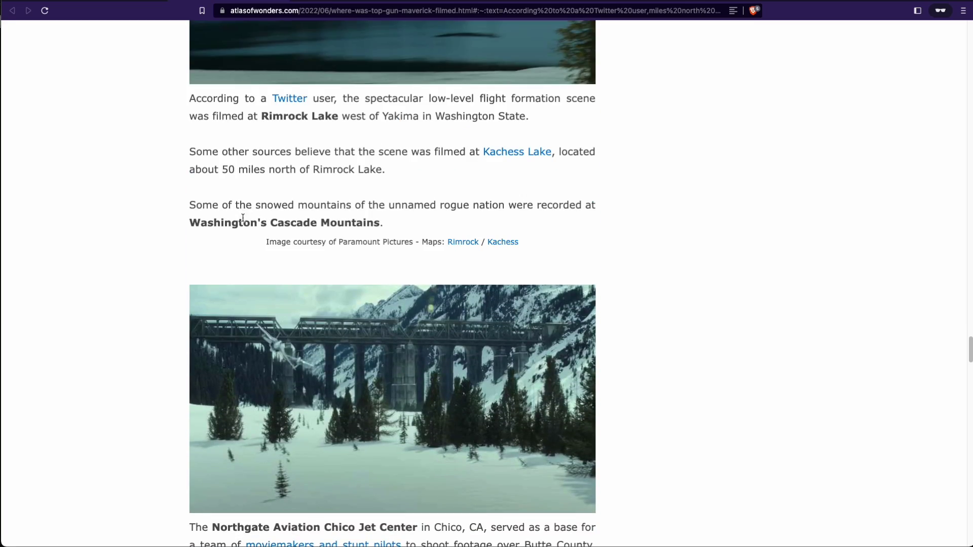
pyautogui.moveTo(191, 224); pyautogui.dragTo(388, 227)
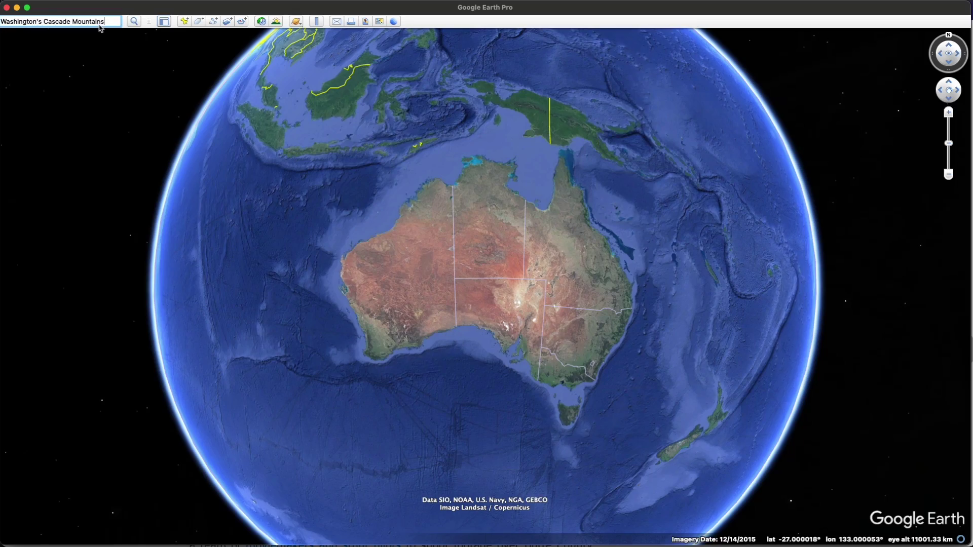
pyautogui.press('Return')
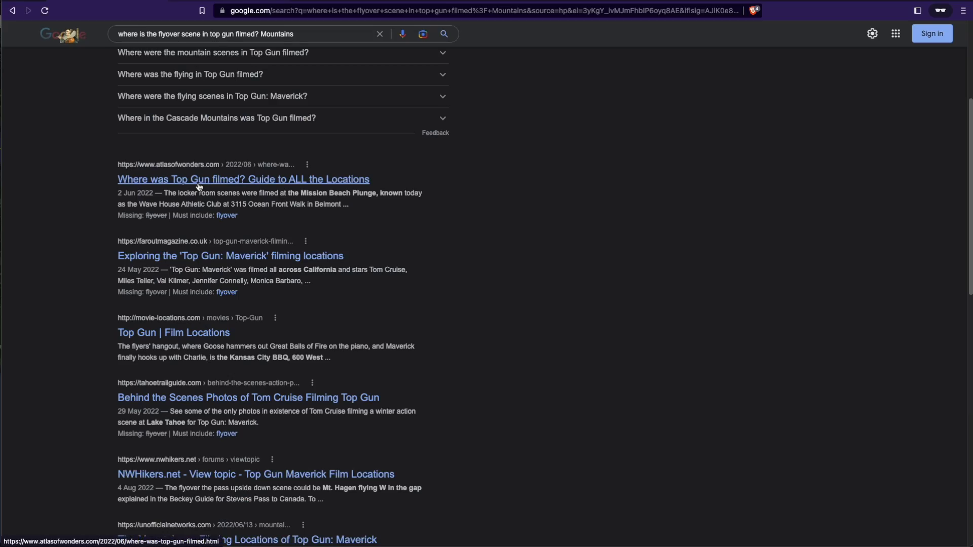
pyautogui.rightClick(201, 183)
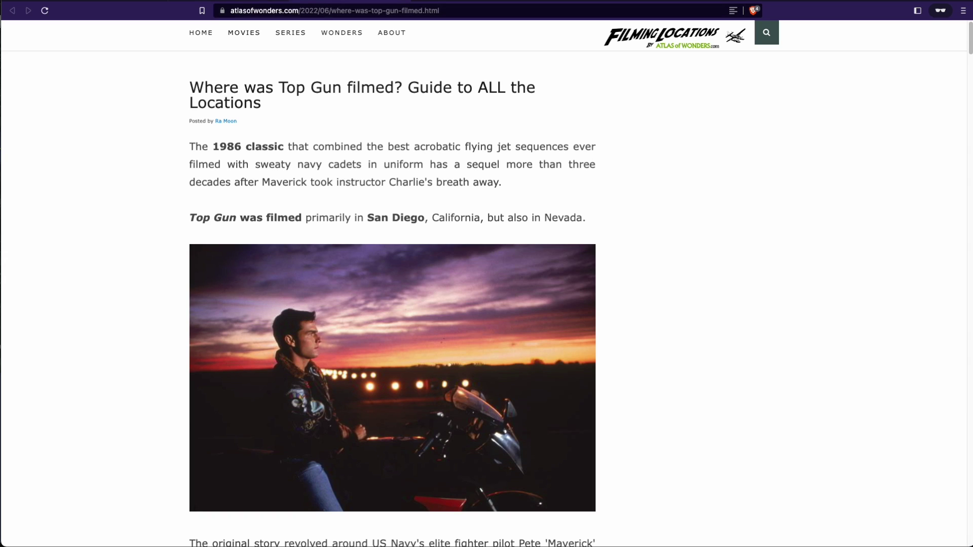
# Step: Open the Far Out Magazine article in a new tab, dismissing its privacy and newsletter popups
pyautogui.scroll(-15, 370, 159)
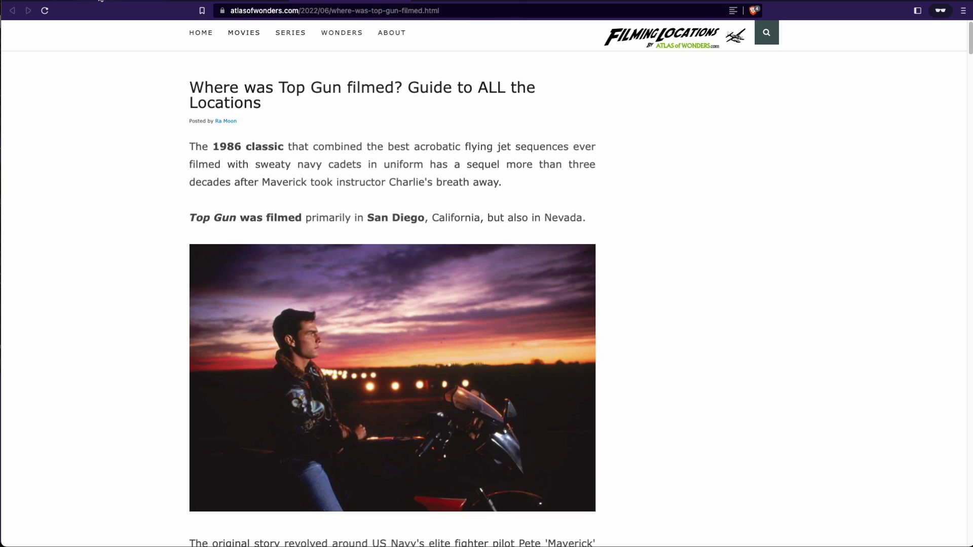
pyautogui.click(100, 1)
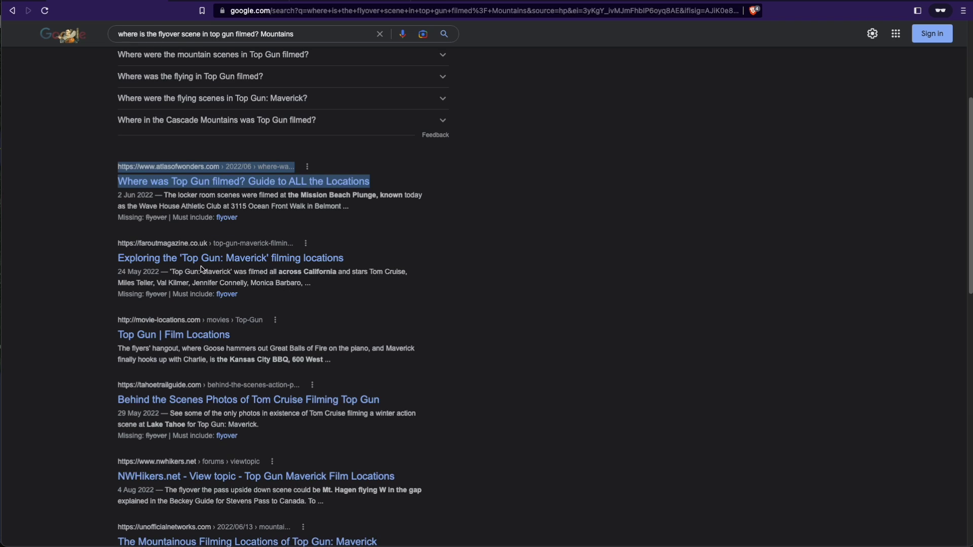
pyautogui.scroll(-2, 178, 273)
pyautogui.rightClick(167, 152)
pyautogui.click(179, 158)
pyautogui.click(445, 1)
pyautogui.scroll(-3, 380, 283)
pyautogui.click(554, 385)
pyautogui.scroll(-10, 377, 274)
pyautogui.scroll(7, 377, 273)
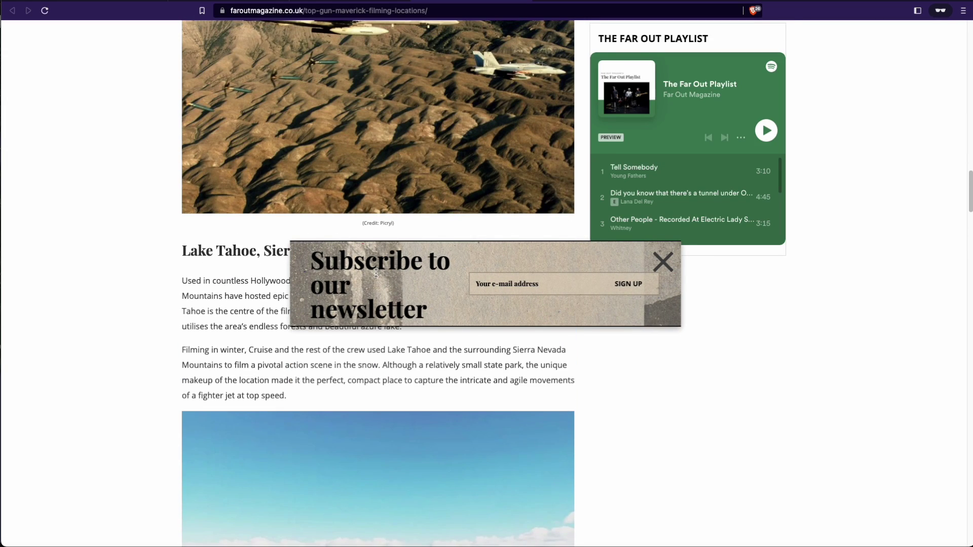
pyautogui.click(658, 263)
# Step: Open the NWHikers.net Top Gun Maverick Film Locations thread in a new tab and view it
pyautogui.press('super+Left')
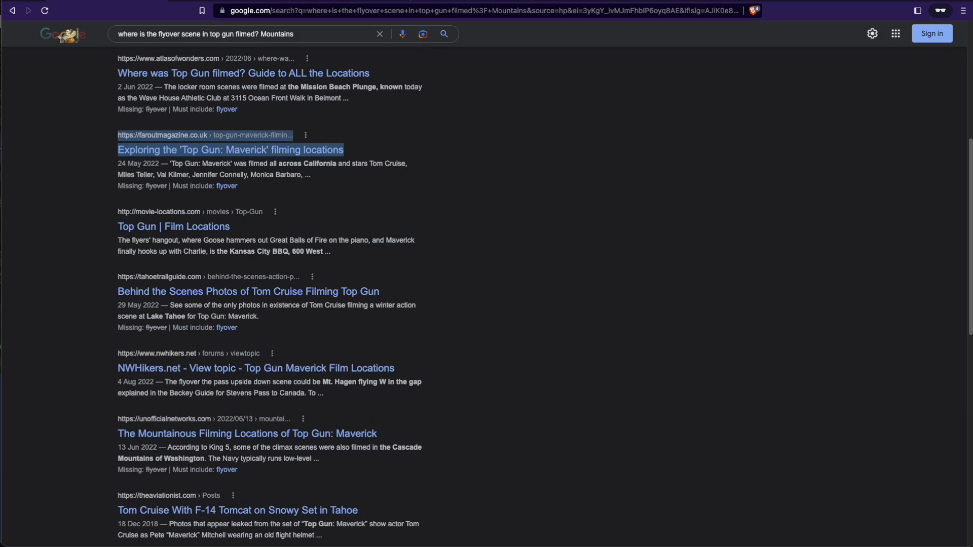
pyautogui.scroll(-3, 310, 236)
pyautogui.rightClick(177, 244)
pyautogui.click(194, 251)
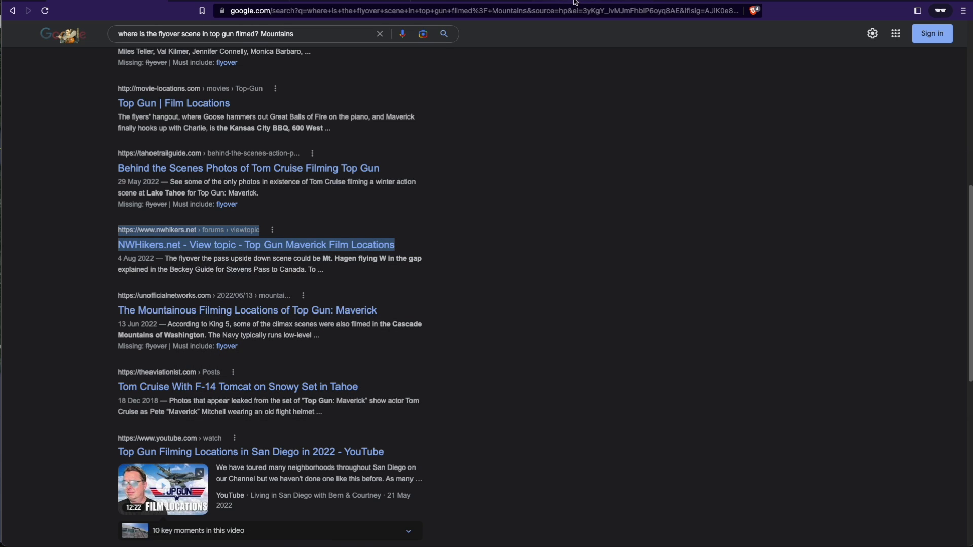
pyautogui.hotkey('ctrl', 'Tab')
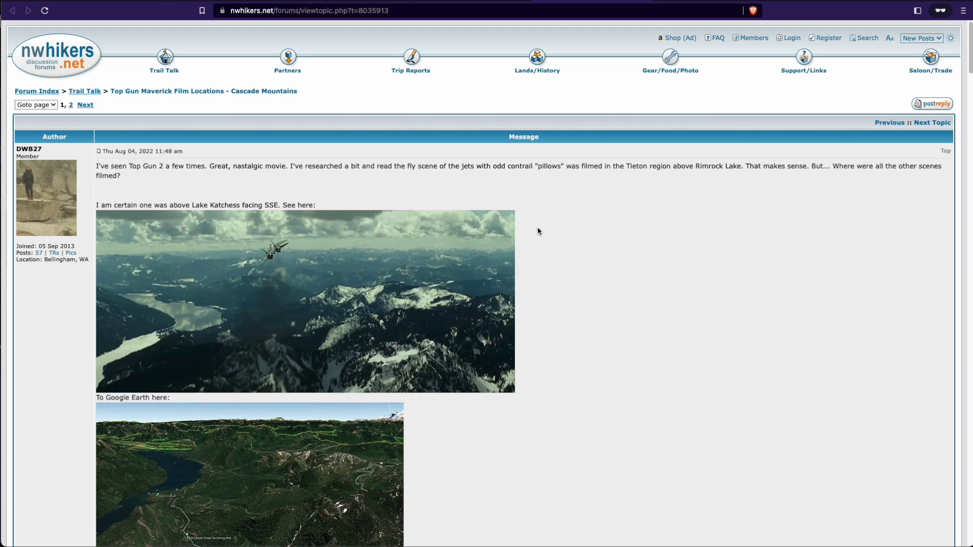
# Step: Read the thread to the Ten Peak North Couloir post, then show Tenpeak Mountain in Google Earth
pyautogui.scroll(-10, 539, 231)
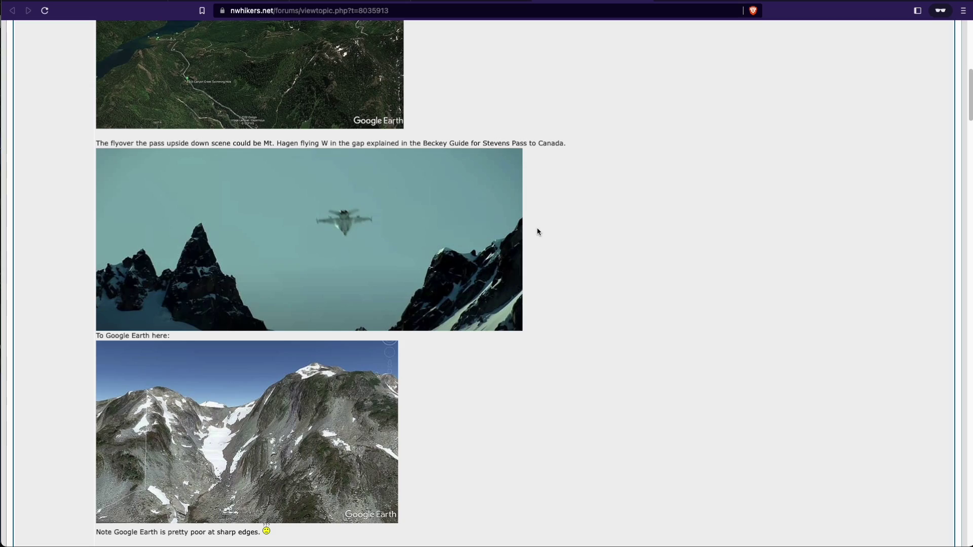
pyautogui.scroll(-20, 543, 243)
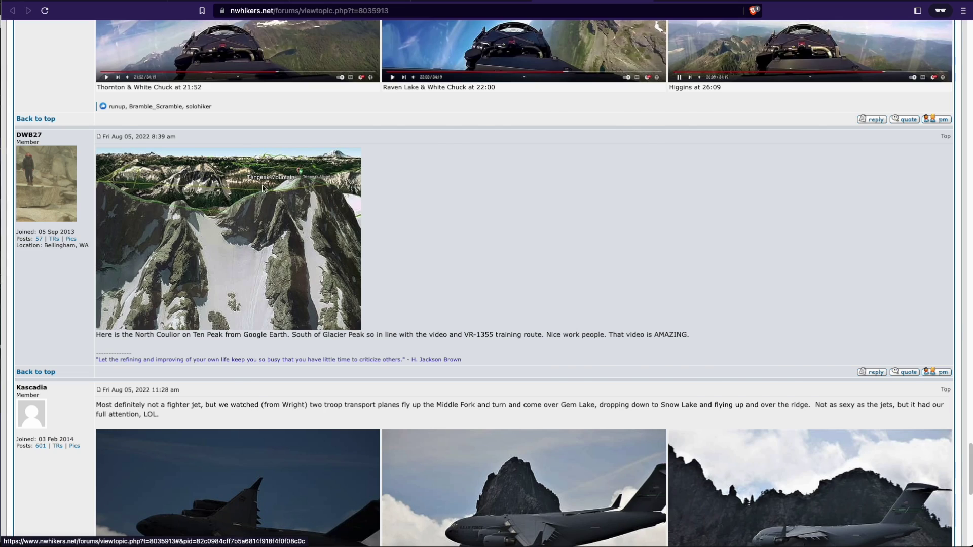
pyautogui.press('Return')
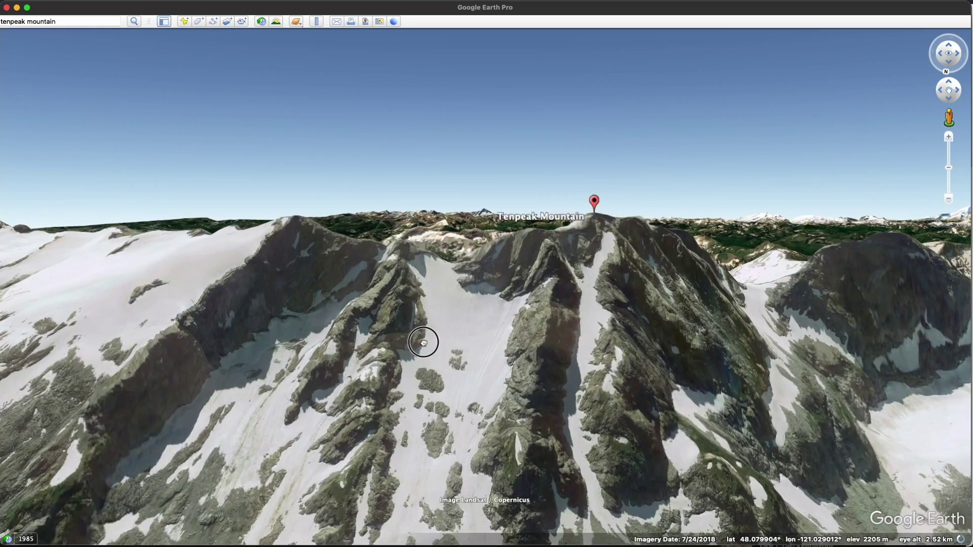
# Step: Pan, rotate and tilt the 3D view to look down on Tenpeak Mountain's snowy face
pyautogui.moveTo(519, 274); pyautogui.dragTo(573, 226, button='middle')
pyautogui.moveTo(573, 227); pyautogui.dragTo(327, 326)
pyautogui.moveTo(419, 251)
pyautogui.mouseDown(button='middle')
pyautogui.moveTo(435, 282)
pyautogui.moveTo(459, 289)
pyautogui.moveTo(340, 302)
pyautogui.mouseUp(button='middle')
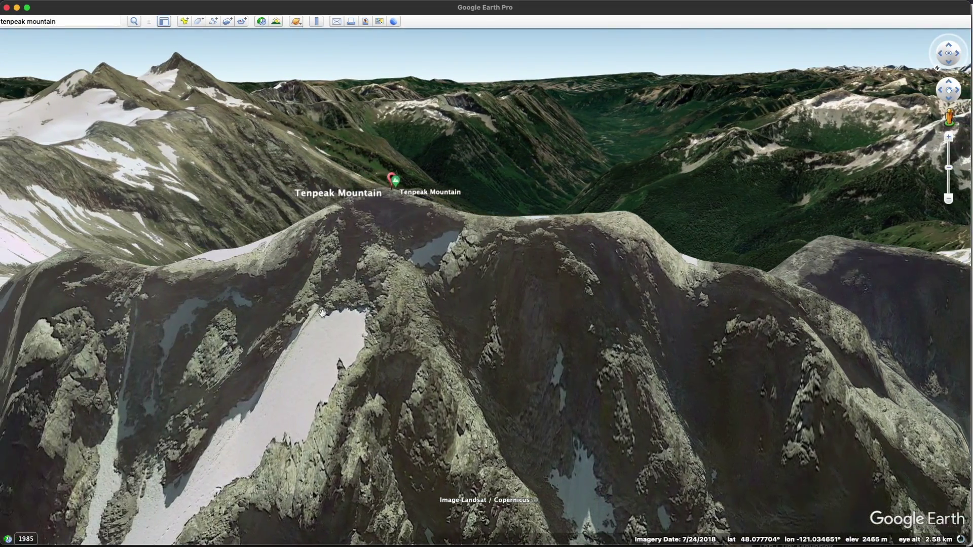
pyautogui.moveTo(323, 313); pyautogui.dragTo(404, 267, button='middle')
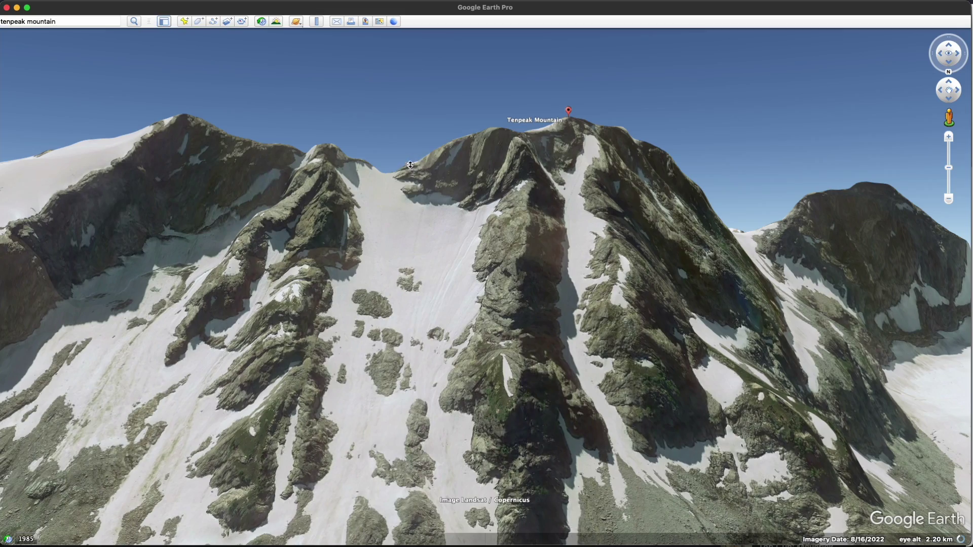
pyautogui.moveTo(410, 175); pyautogui.dragTo(367, 408, button='middle')
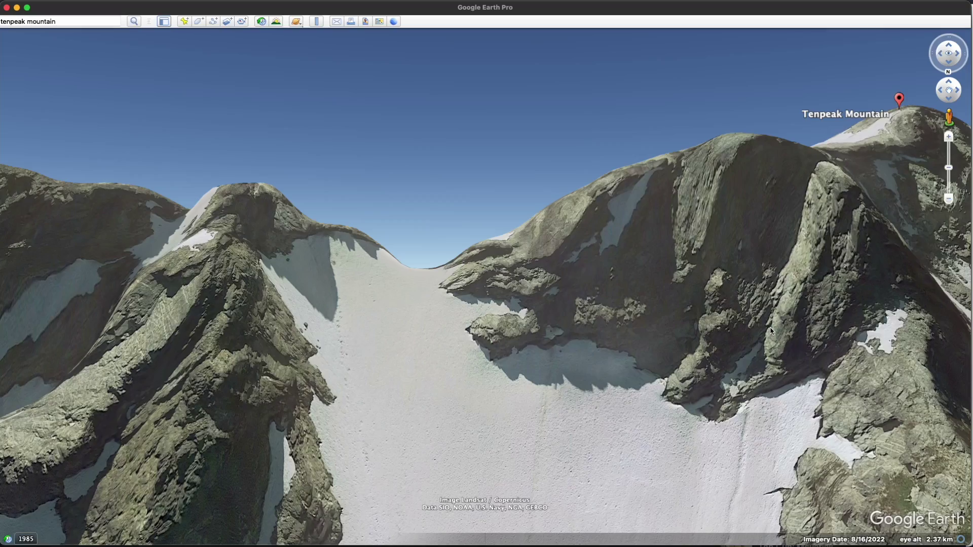
# Step: Pause the Top Gun: Maverick bombing run clip at 1:17, two jets between snowy peaks
pyautogui.scroll(5, 400, 304)
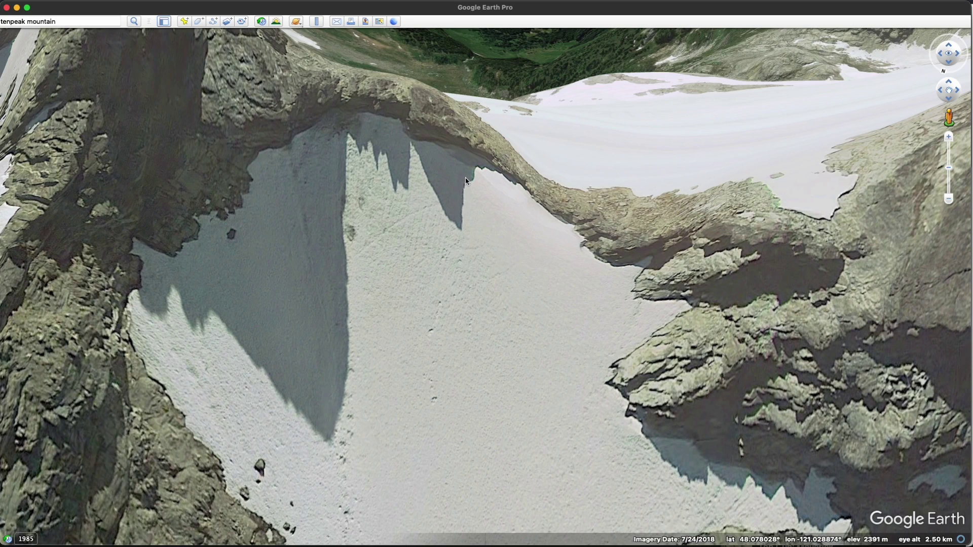
# Step: Look top-down on the ridge above the snowfield in historical imagery from July 2017
pyautogui.moveTo(465, 178); pyautogui.dragTo(372, 285)
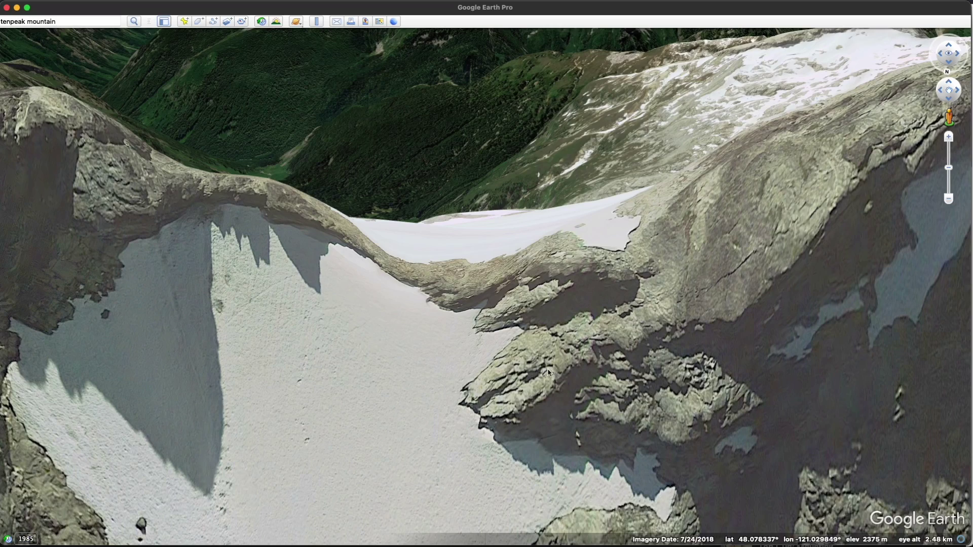
pyautogui.moveTo(258, 186); pyautogui.dragTo(337, 107)
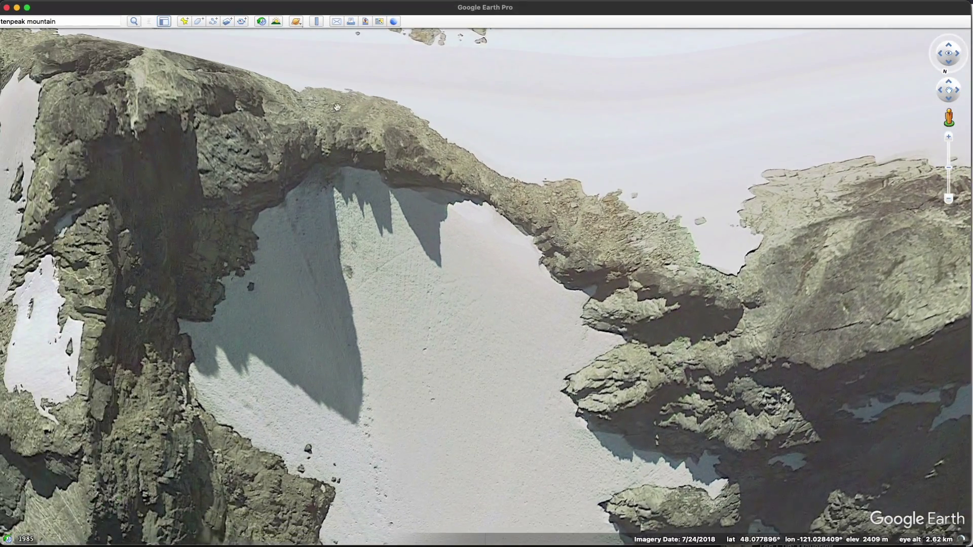
pyautogui.click(260, 22)
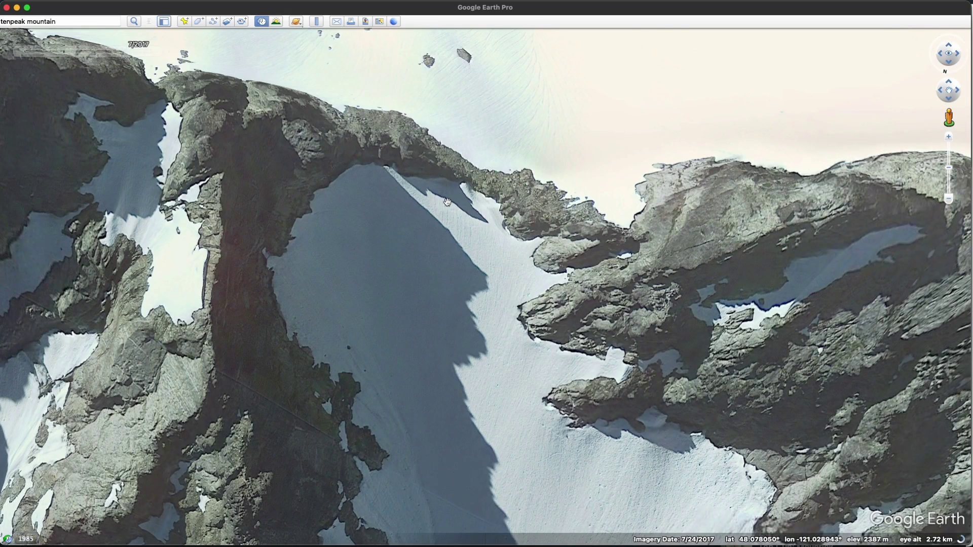
pyautogui.scroll(5, 446, 204)
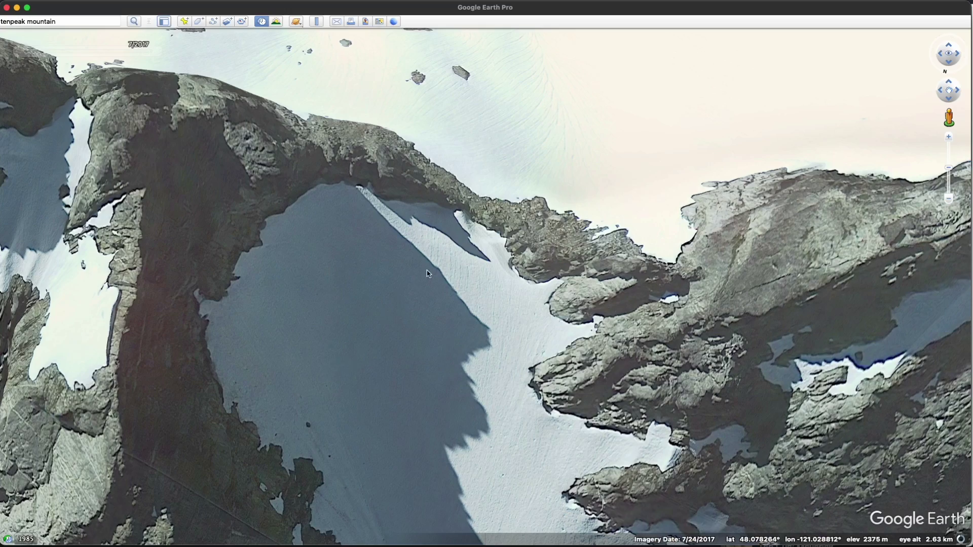
pyautogui.click(20, 51)
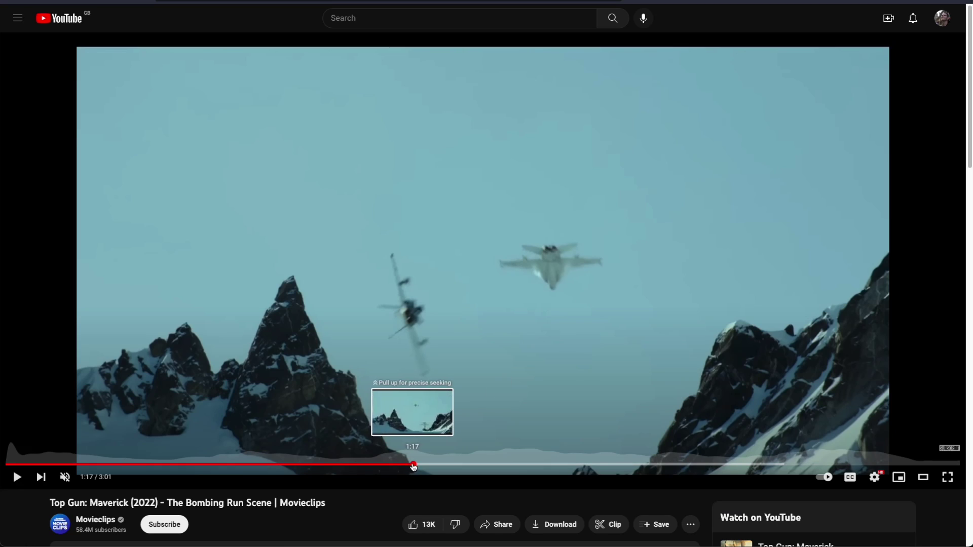
# Step: Rewind the clip and pause it on the cockpit shot at 1:15
pyautogui.press('space')
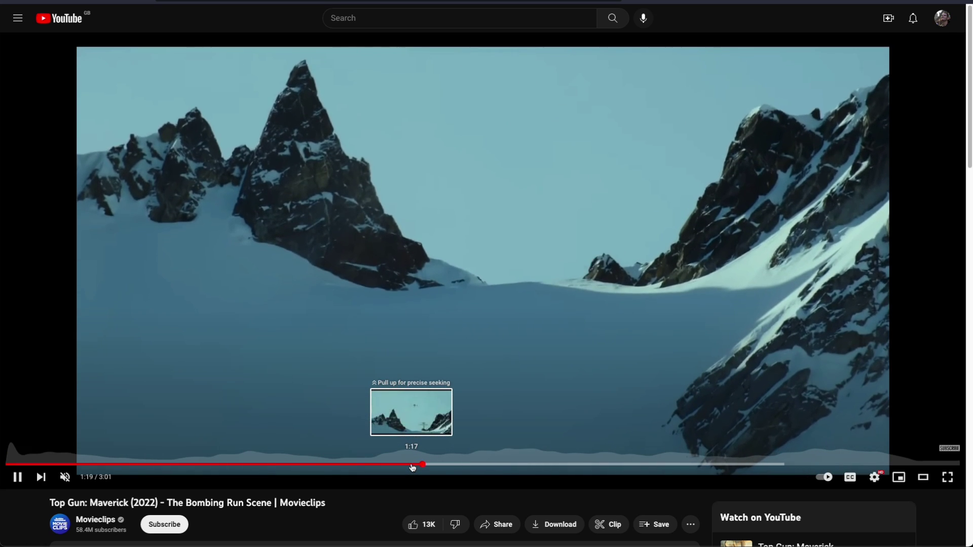
pyautogui.press('Left')
pyautogui.press('space')
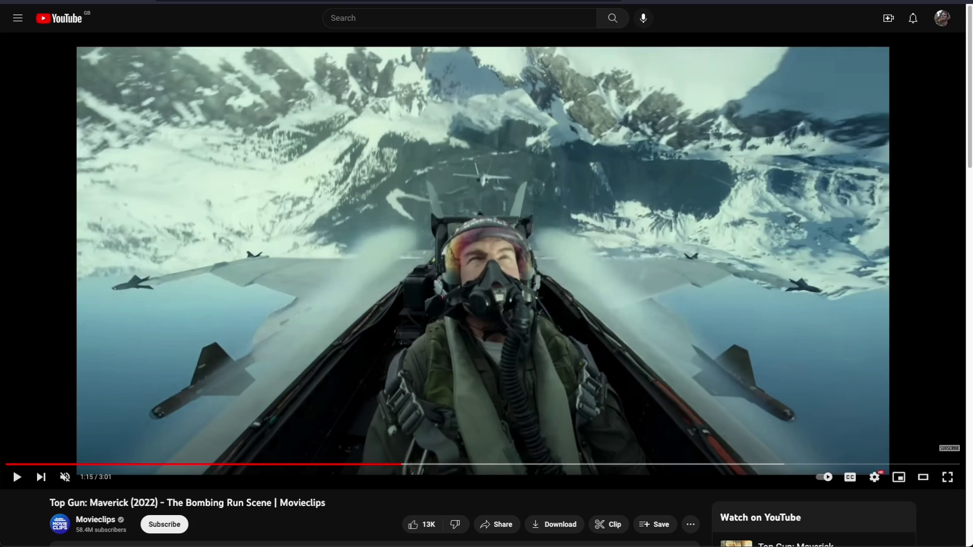
# Step: Screenshot the cockpit frame and rotate the image upside down
pyautogui.press('super+n')
pyautogui.click(670, 27)
pyautogui.click(669, 26)
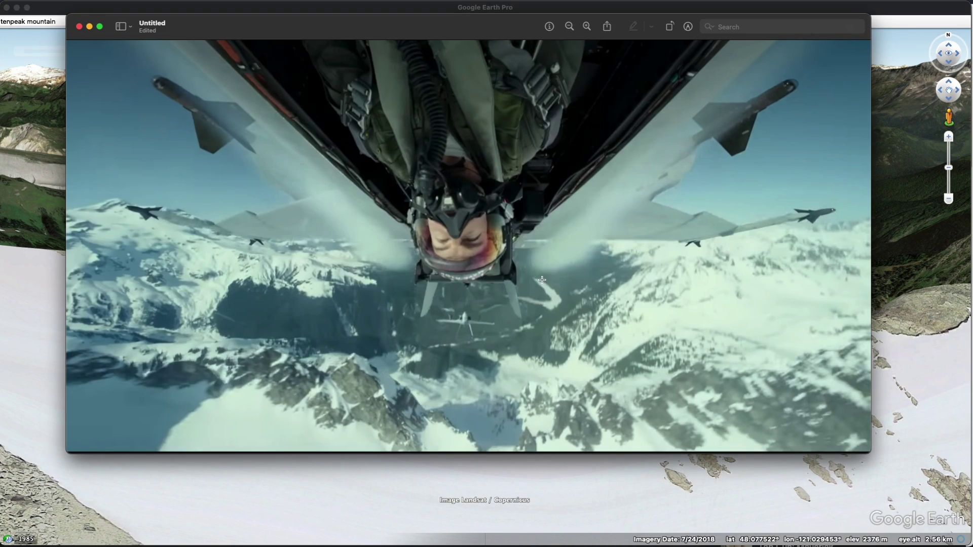
# Step: Alternate between the upside-down cockpit frame and Google Earth to compare the terrain
pyautogui.press('super+tab')
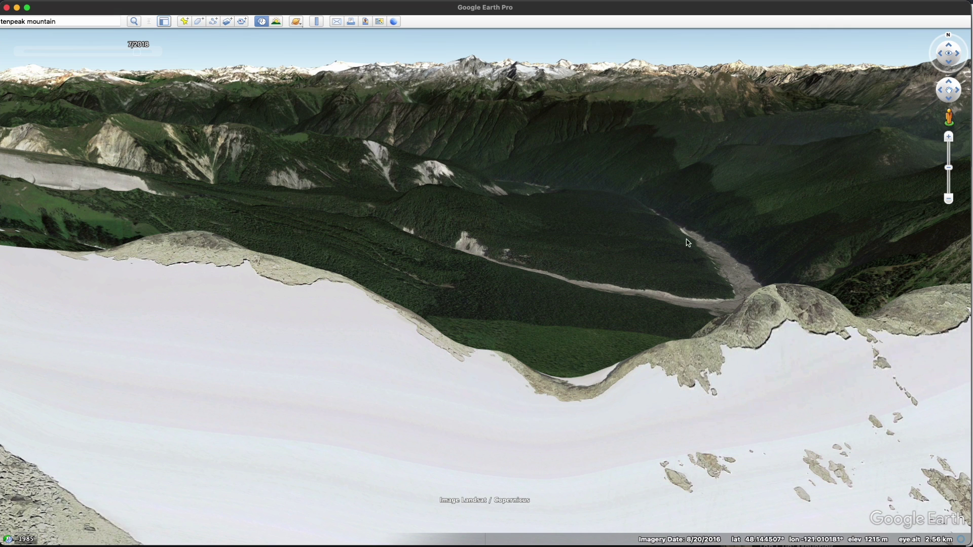
pyautogui.press('super+tab')
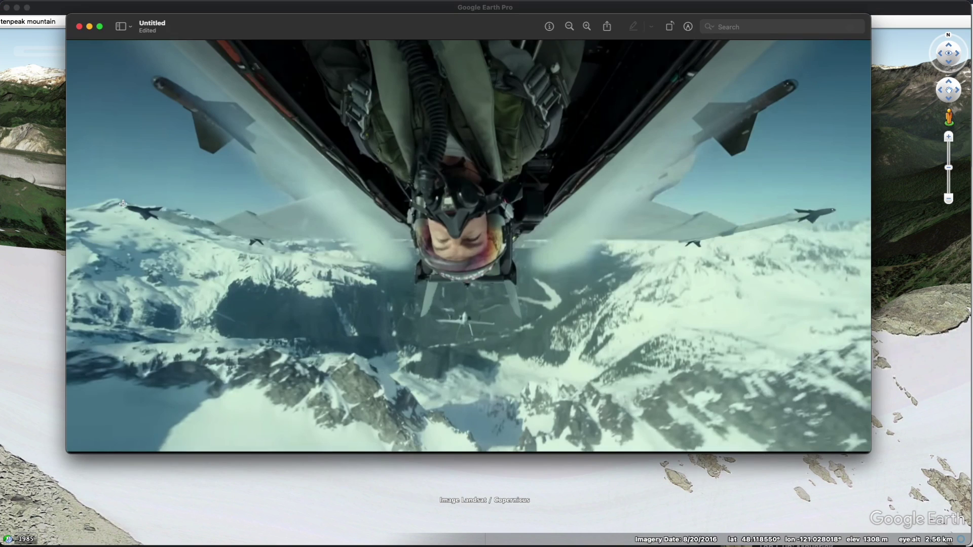
pyautogui.press('super+tab')
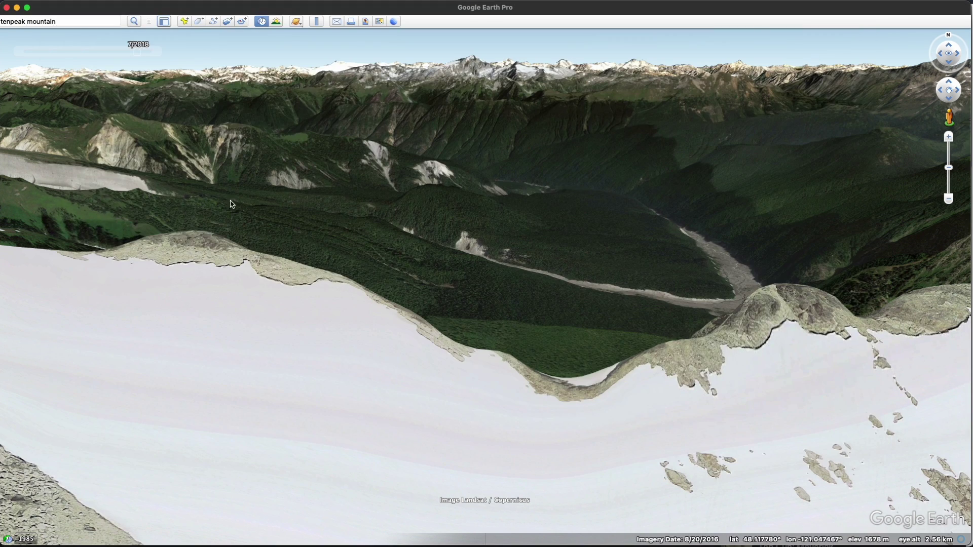
pyautogui.press('super+tab')
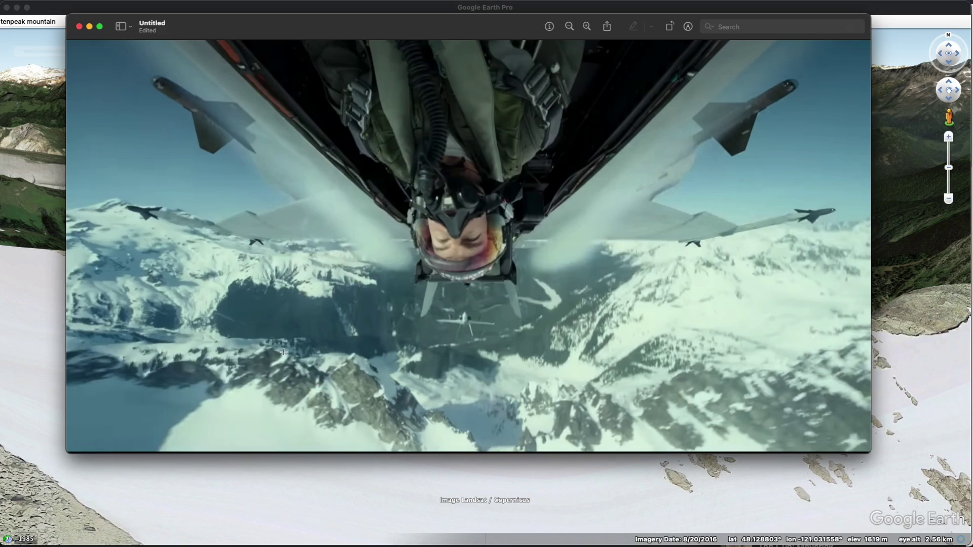
# Step: Close the reference image and tilt to a horizon view across the forested valley to the peaks
pyautogui.press('super+tab')
pyautogui.scroll(-3, 530, 403)
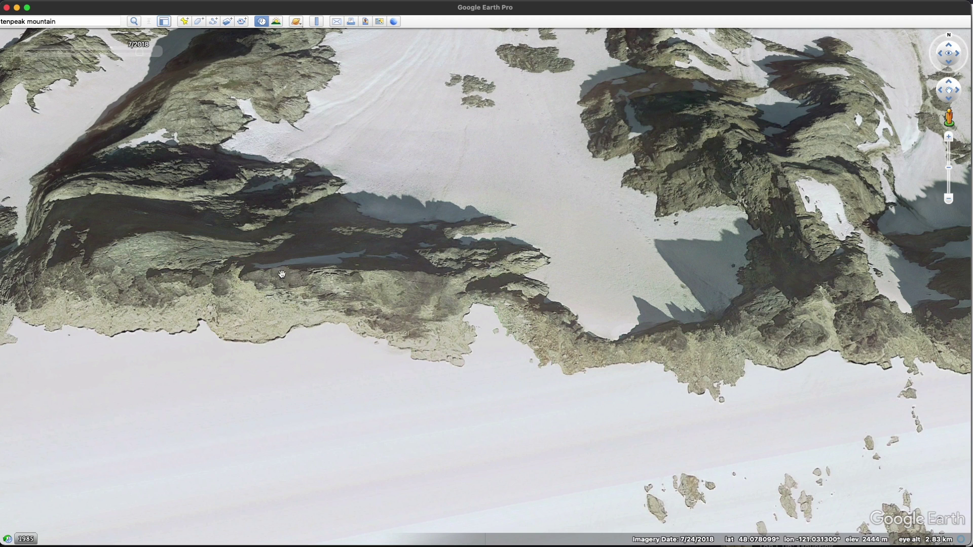
pyautogui.scroll(5, 571, 387)
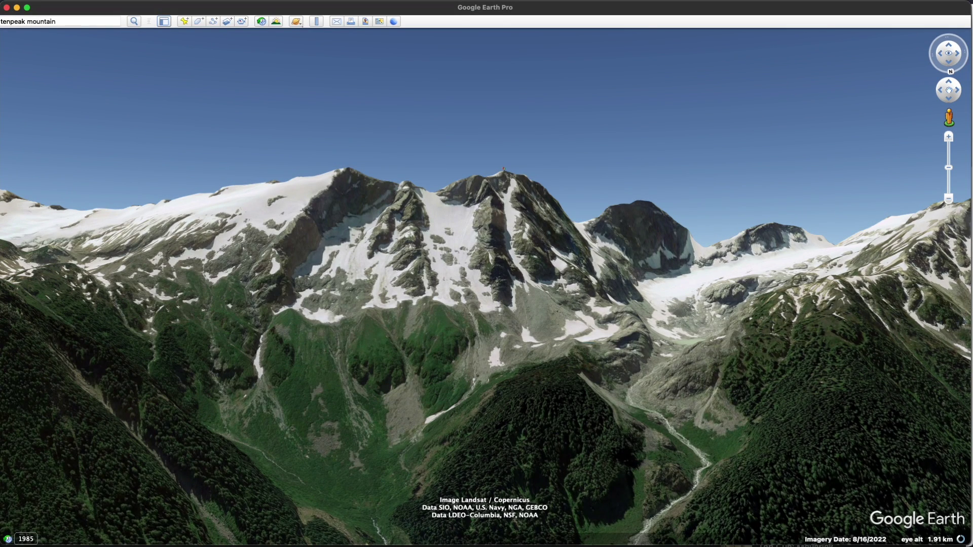
# Step: Fly the F-16 from the current view above Tenpeak, then reopen the Flight Simulator setup
pyautogui.click(197, 41)
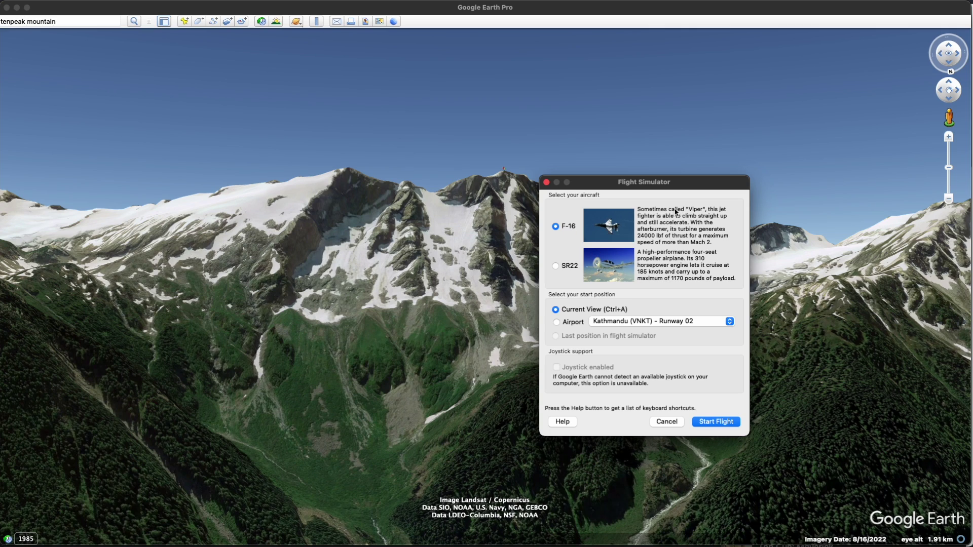
pyautogui.click(558, 320)
pyautogui.click(560, 310)
pyautogui.click(709, 424)
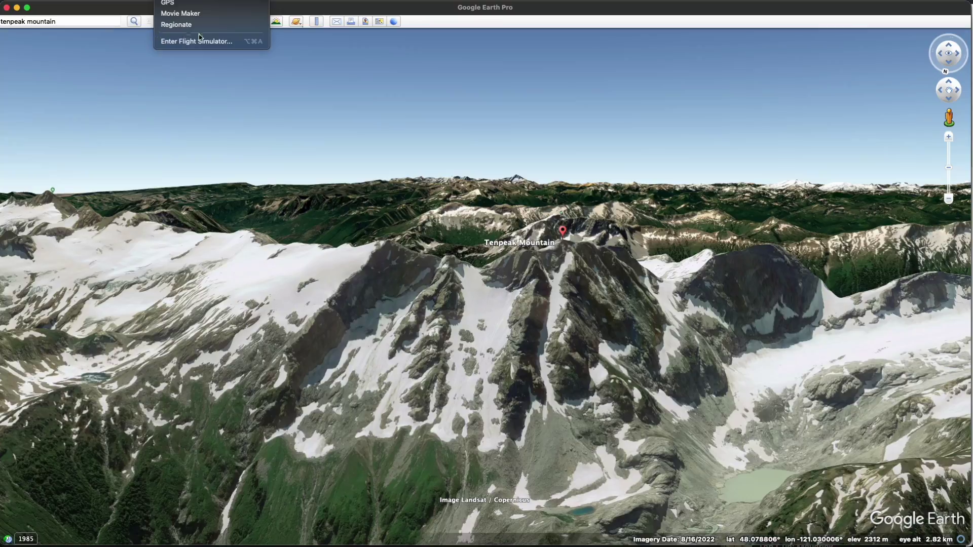
pyautogui.click(198, 41)
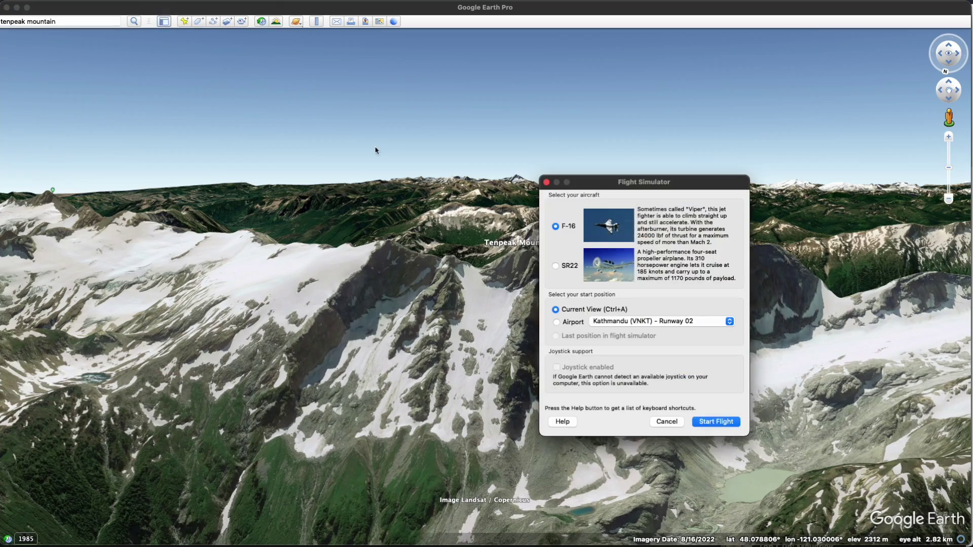
# Step: Start the F-16 flight from the current view and steer low through the valley beside Tenpeak
pyautogui.click(712, 429)
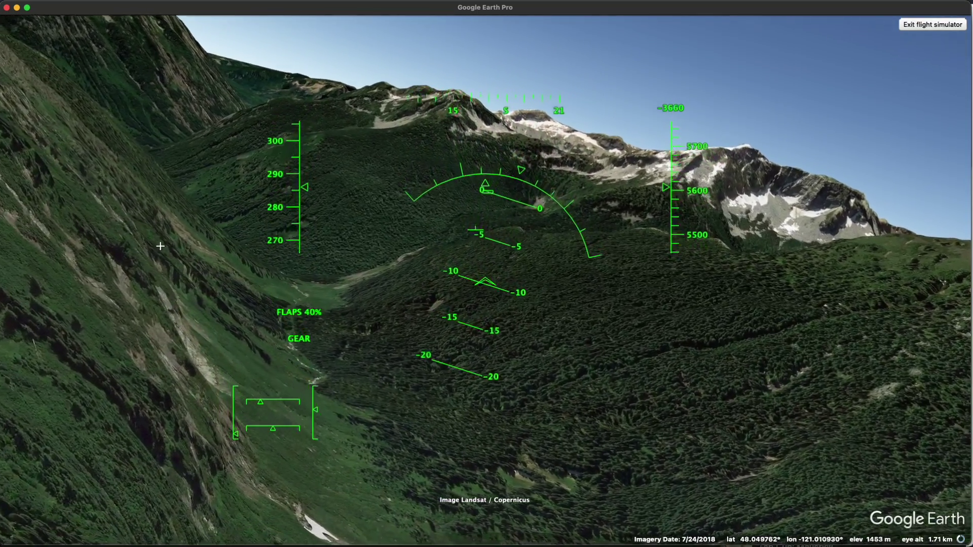
pyautogui.moveTo(217, 320)
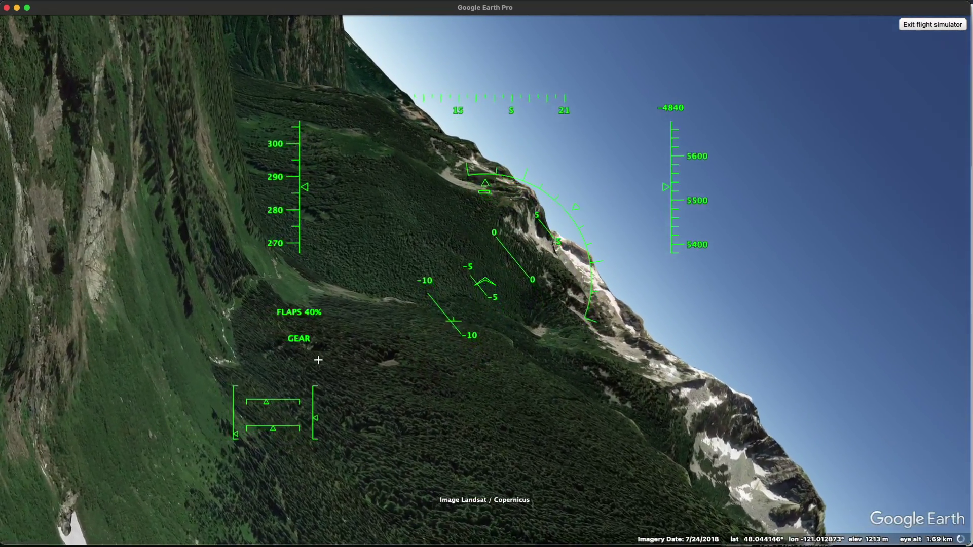